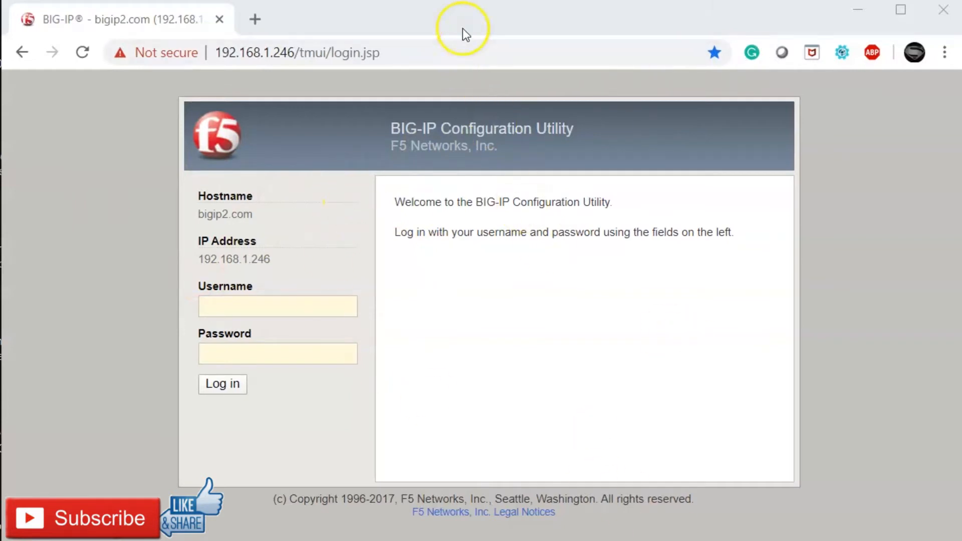
Step: Select the browser address bar showing the 192.168.1.246 login page URL
{"action": "left_click", "coordinate": [451, 45]}
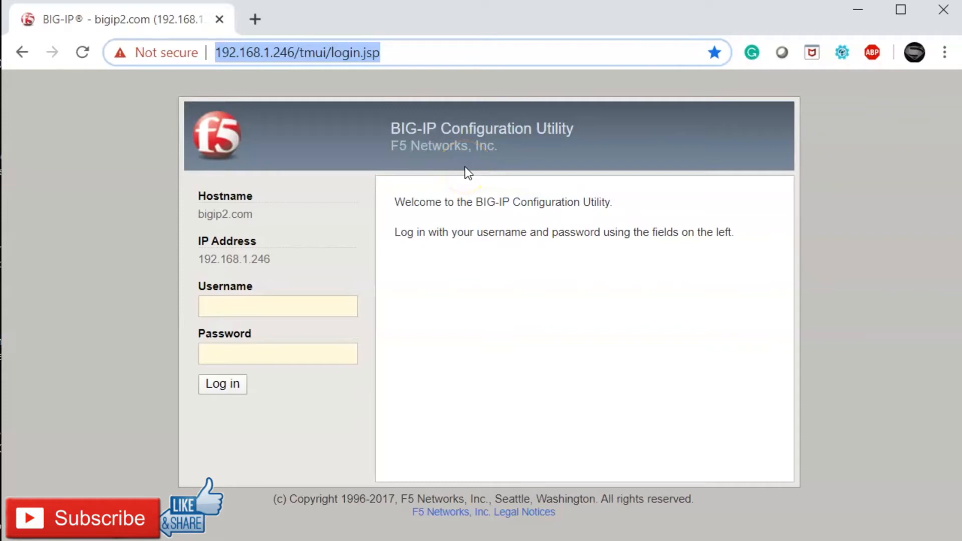
{"action": "left_click", "coordinate": [483, 32]}
{"action": "left_click", "coordinate": [396, 59]}
{"action": "left_click_drag", "start_coordinate": [259, 52], "coordinate": [303, 52]}
{"action": "left_click_drag", "start_coordinate": [416, 52], "coordinate": [336, 65]}
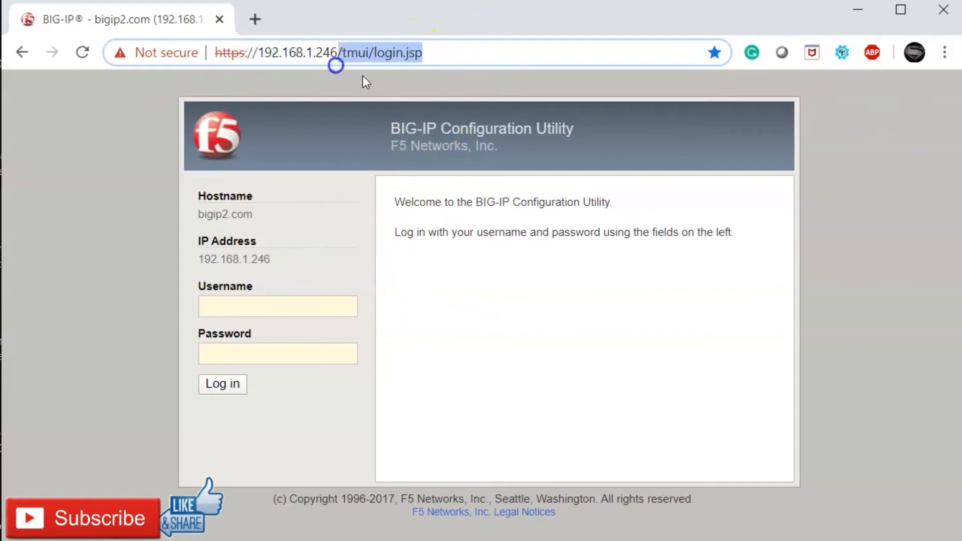
{"action": "key", "text": "BackSpace"}
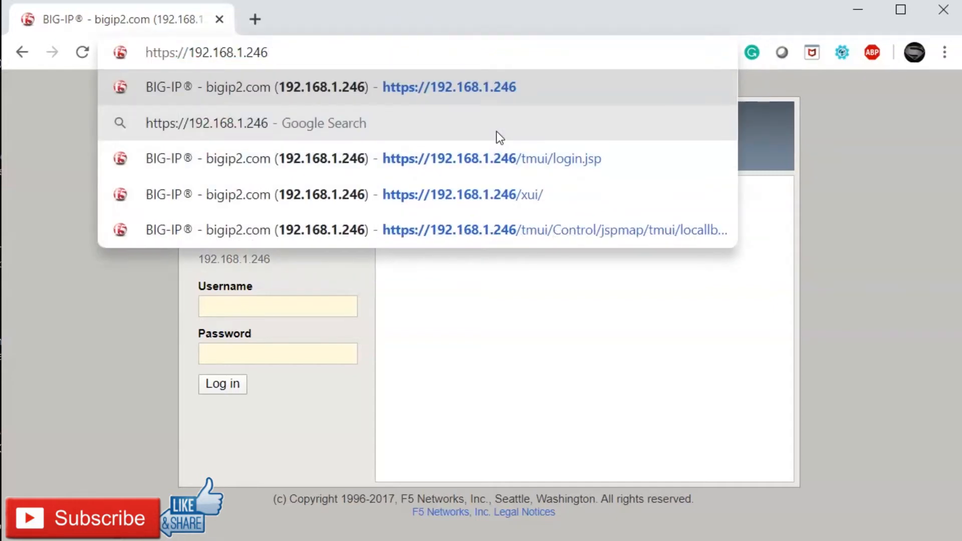
{"action": "key", "text": "Return"}
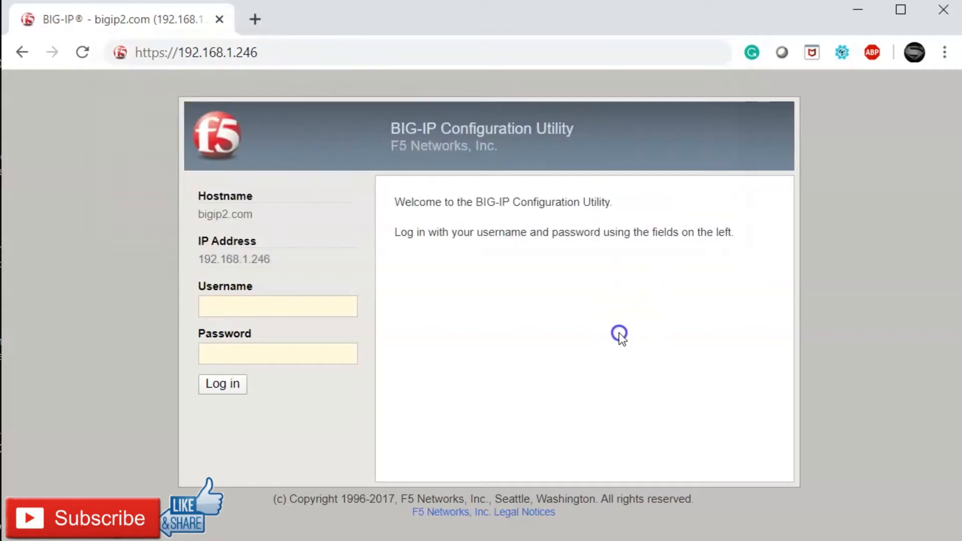
Step: Sign in with the administrator username and password
{"action": "left_click", "coordinate": [336, 304]}
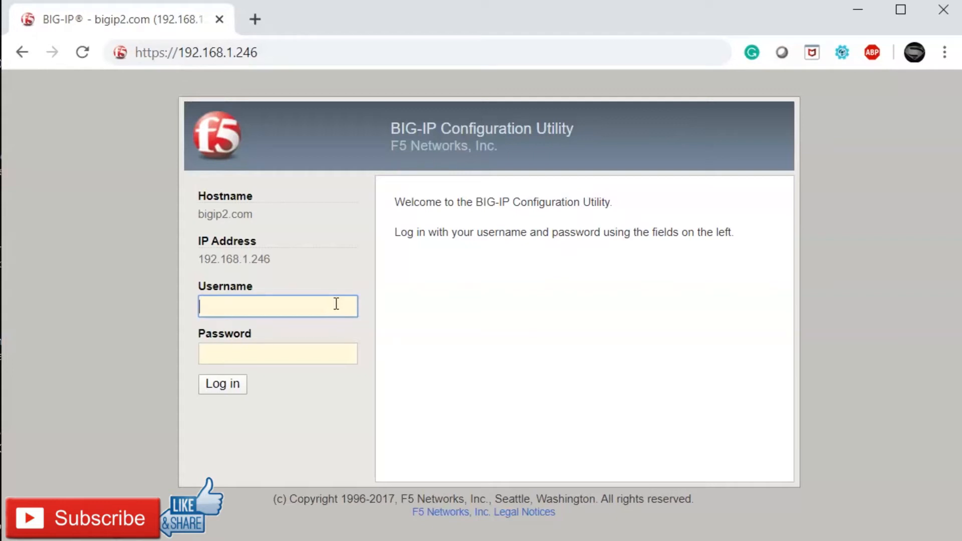
{"action": "type", "text": "admin"}
{"action": "key", "text": "Tab"}
{"action": "type", "text": "admin"}
{"action": "key", "text": "Return"}
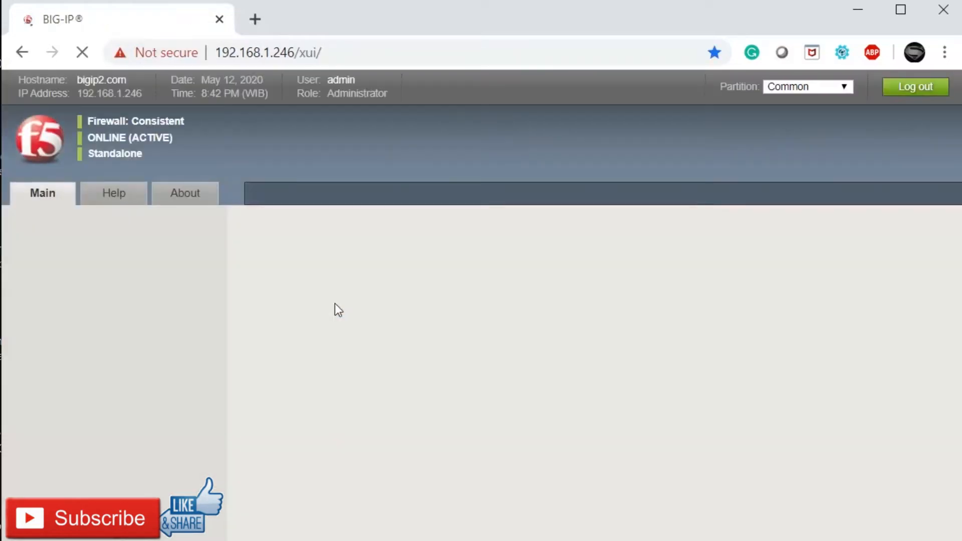
Step: Expand Local Traffic in the Main tab and open Nodes > Node List, which is empty
{"action": "left_click", "coordinate": [375, 307]}
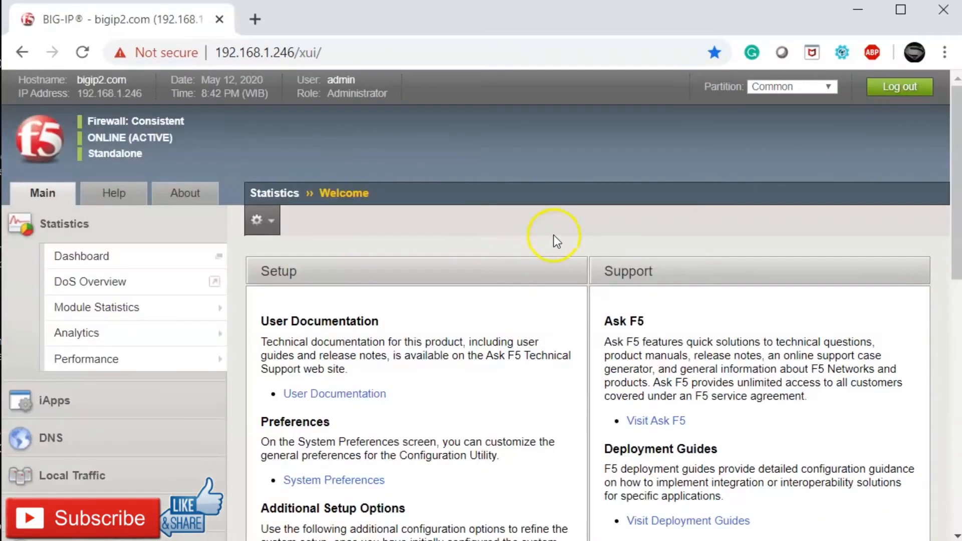
{"action": "left_click_drag", "start_coordinate": [953, 173], "coordinate": [954, 249]}
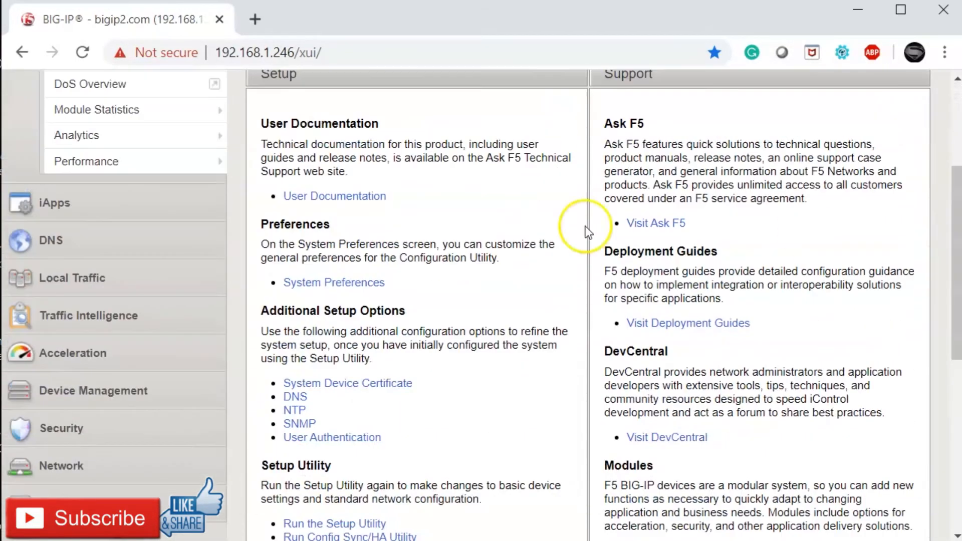
{"action": "left_click", "coordinate": [98, 283]}
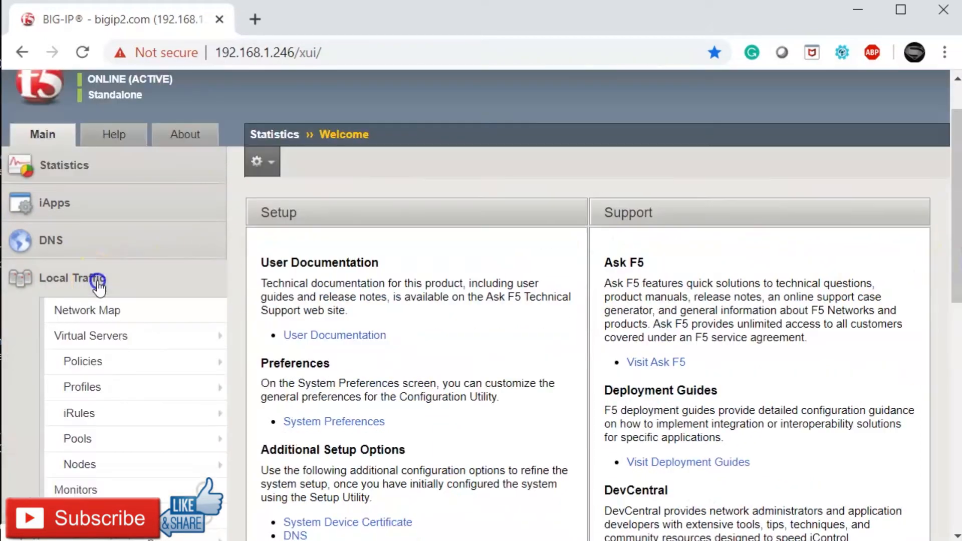
{"action": "left_click_drag", "start_coordinate": [960, 233], "coordinate": [958, 273]}
{"action": "mouse_move", "coordinate": [83, 332]}
{"action": "mouse_move", "coordinate": [95, 369]}
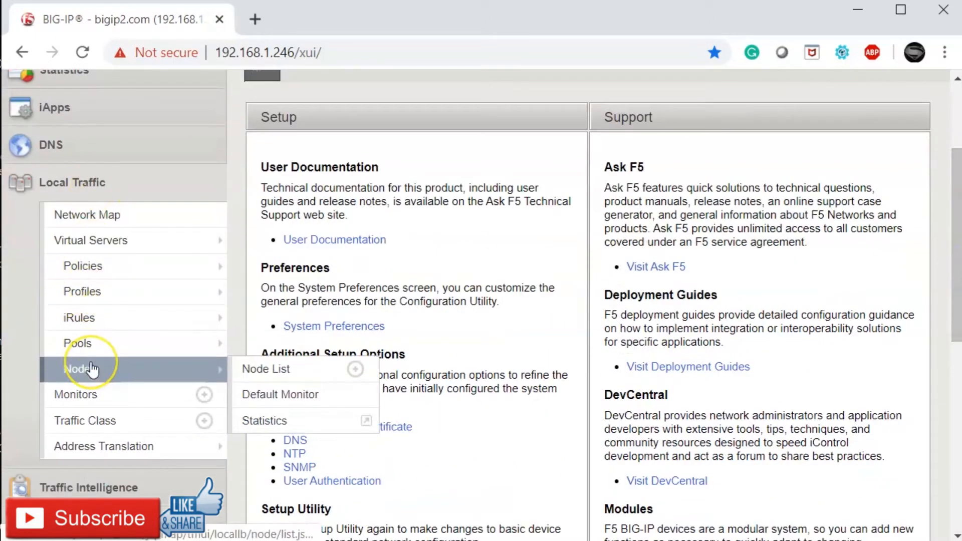
{"action": "left_click", "coordinate": [91, 367]}
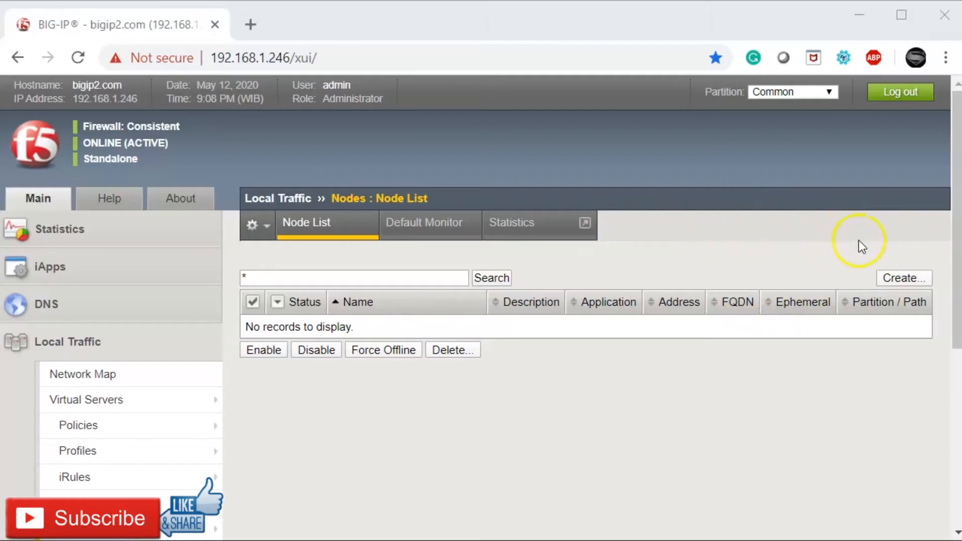
Step: Create a new node and paste 'Server Tutorial' into its Name and Description fields
{"action": "left_click", "coordinate": [910, 279]}
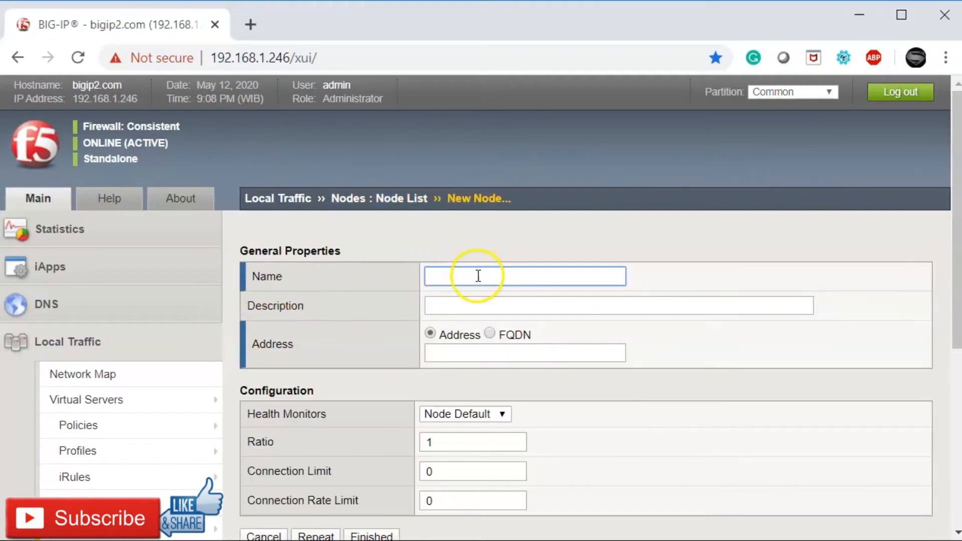
{"action": "left_click", "coordinate": [477, 277]}
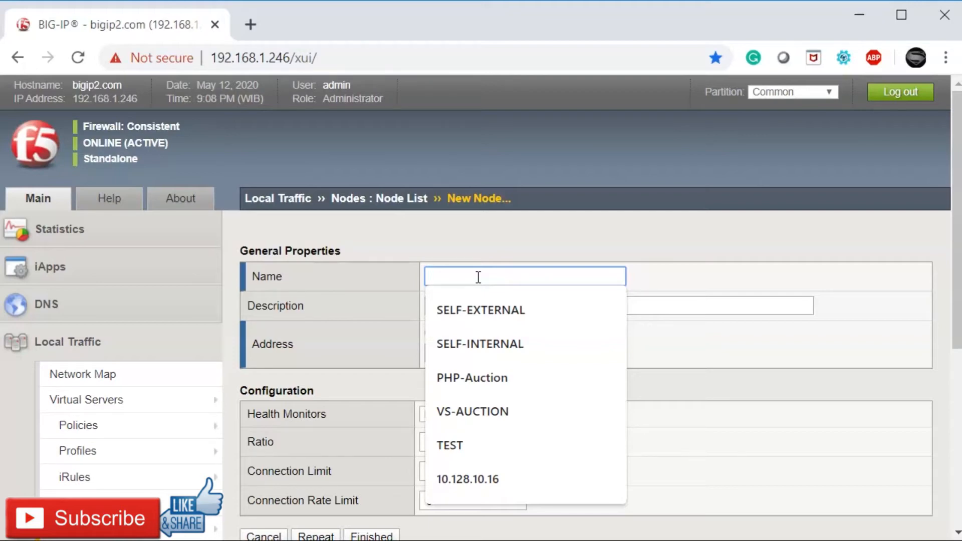
{"action": "type", "text": "Serv"}
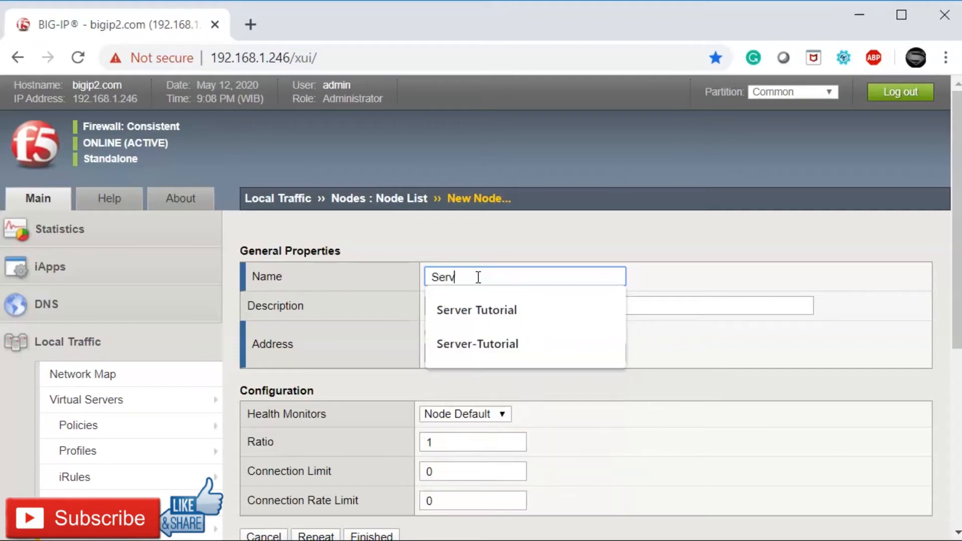
{"action": "type", "text": "er-Third"}
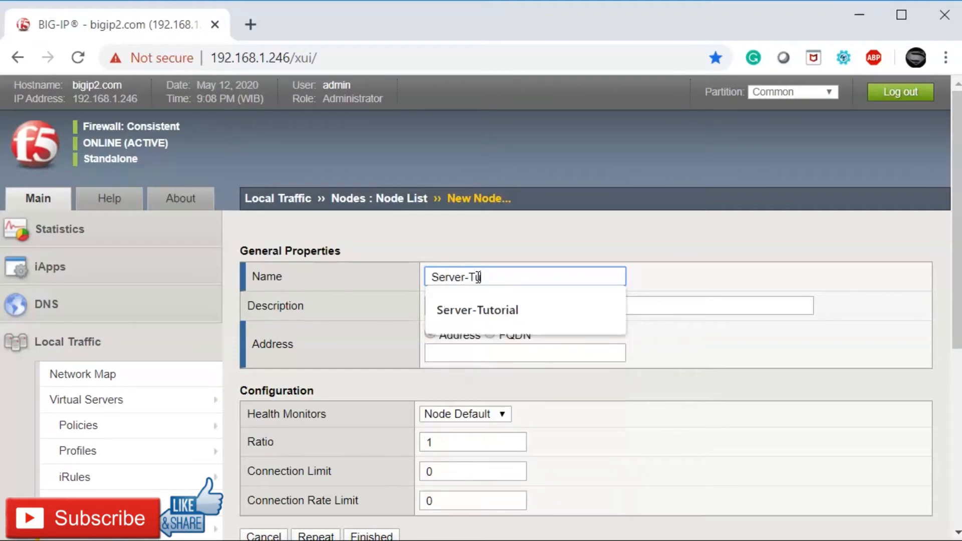
{"action": "key", "text": "BackSpace"}
{"action": "key", "text": "BackSpace"}
{"action": "type", "text": "torial"}
{"action": "left_click", "coordinate": [517, 306]}
{"action": "left_click_drag", "start_coordinate": [519, 279], "coordinate": [402, 273]}
{"action": "type", "text": "Server Tutorial"}
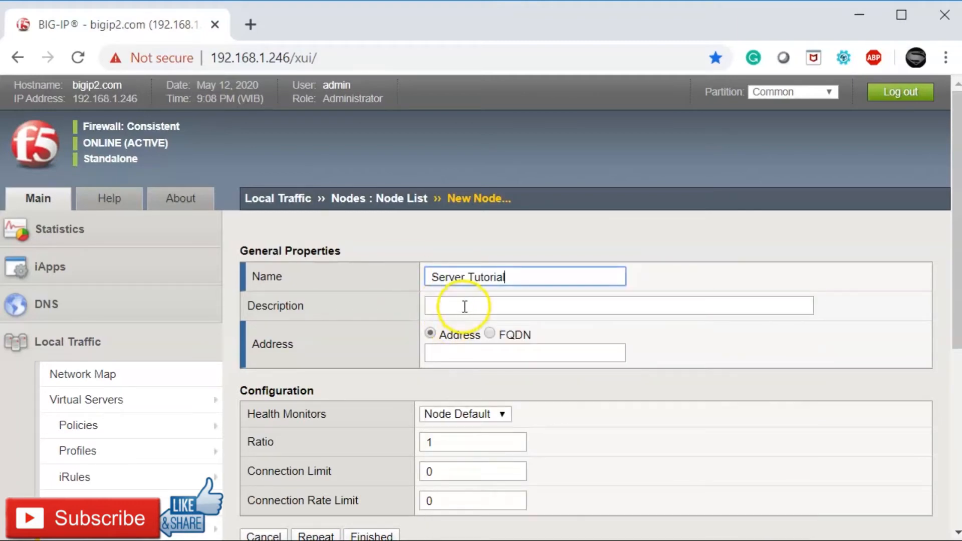
{"action": "left_click", "coordinate": [463, 306]}
{"action": "type", "text": "Server Tutorial"}
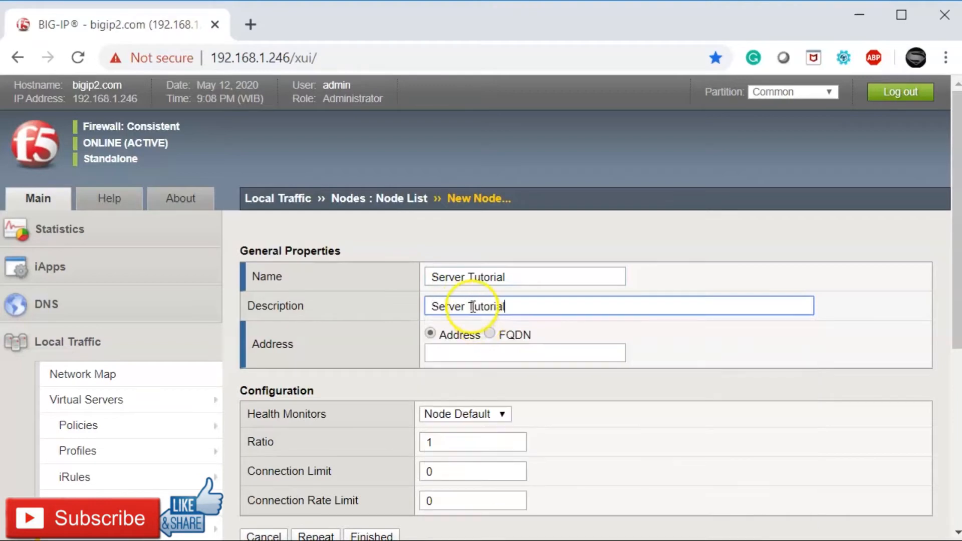
Step: Correct the node name to 'Server-Tutorial' by inserting the hyphen
{"action": "left_click", "coordinate": [470, 277]}
{"action": "left_click", "coordinate": [471, 276]}
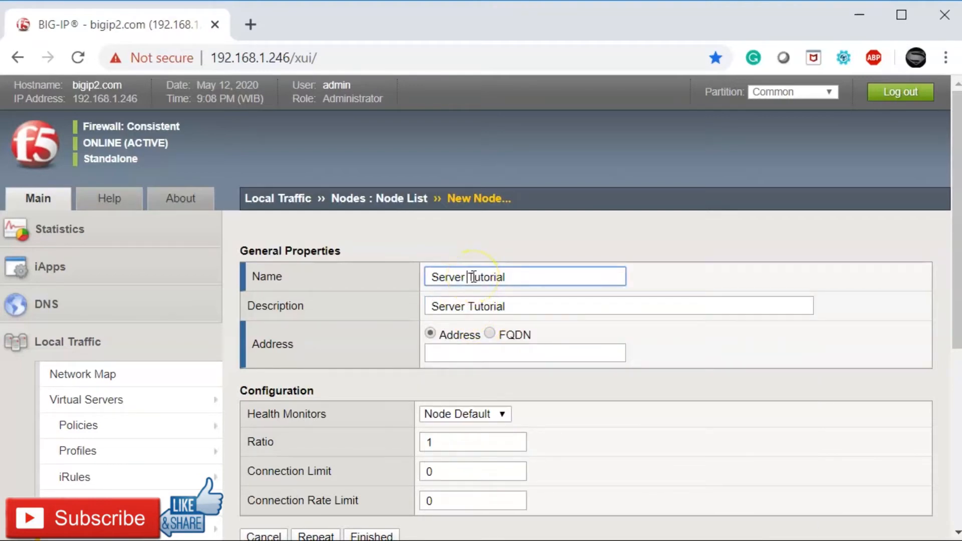
{"action": "key", "text": "Delete"}
{"action": "type", "text": "-"}
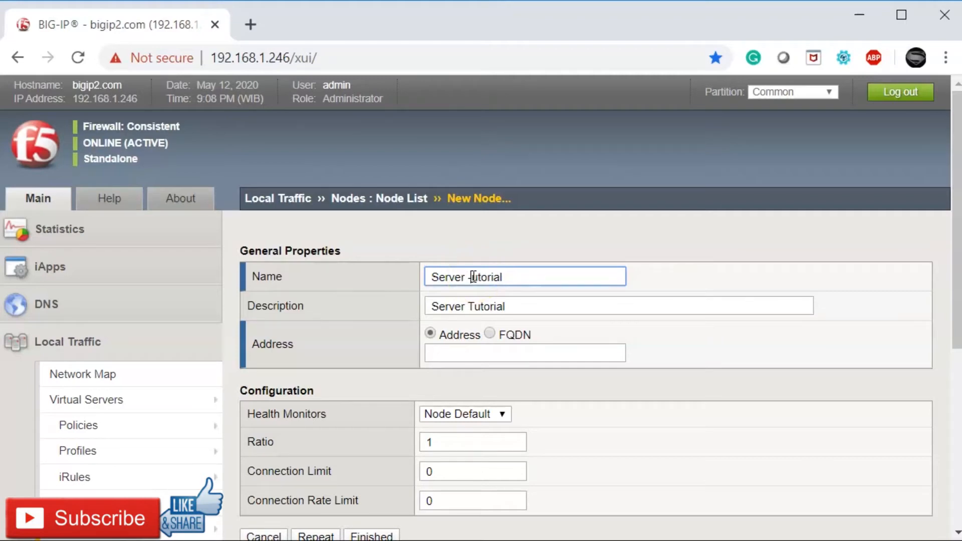
{"action": "key", "text": "BackSpace"}
{"action": "key", "text": "BackSpace"}
{"action": "type", "text": "-T"}
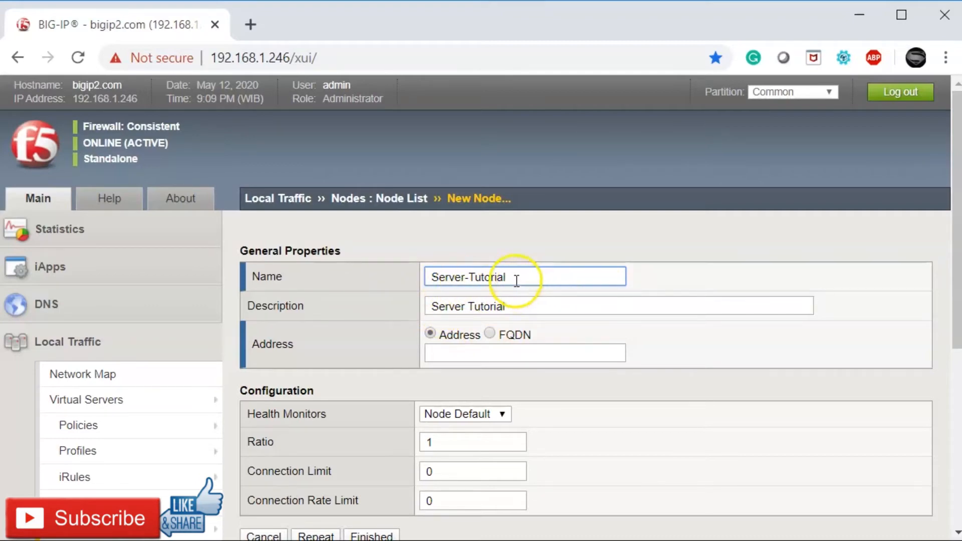
{"action": "left_click", "coordinate": [472, 278]}
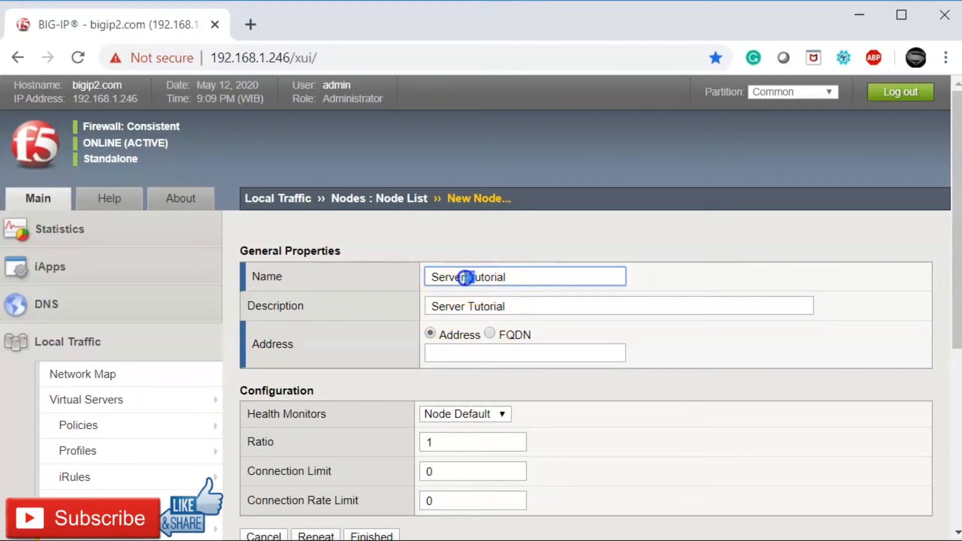
{"action": "left_click", "coordinate": [518, 304]}
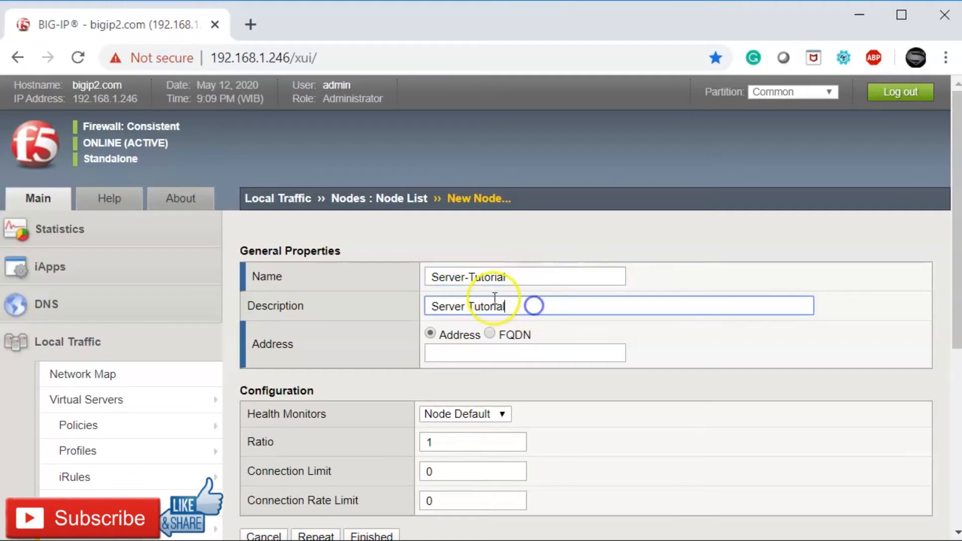
{"action": "left_click", "coordinate": [466, 278]}
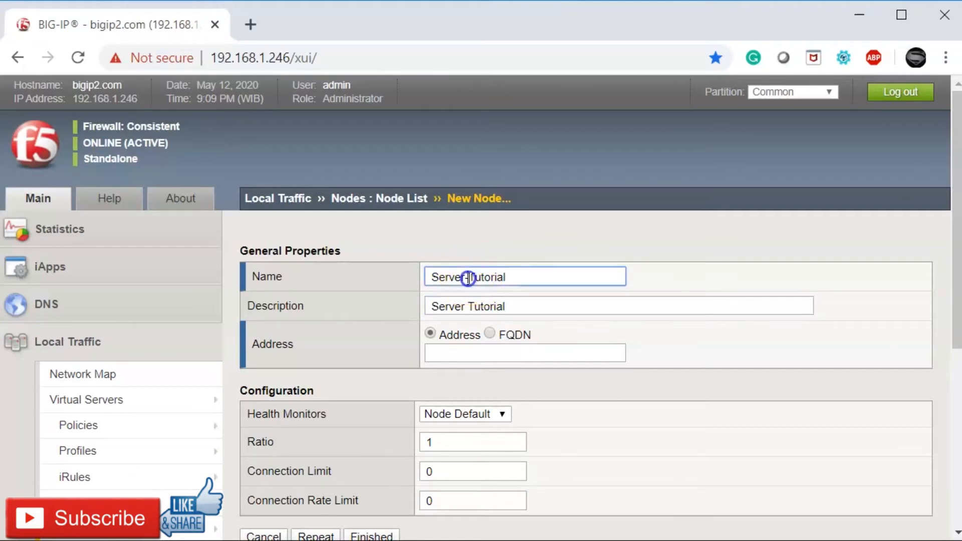
{"action": "double_click", "coordinate": [462, 277]}
{"action": "left_click_drag", "start_coordinate": [522, 275], "coordinate": [427, 277]}
{"action": "left_click", "coordinate": [475, 279]}
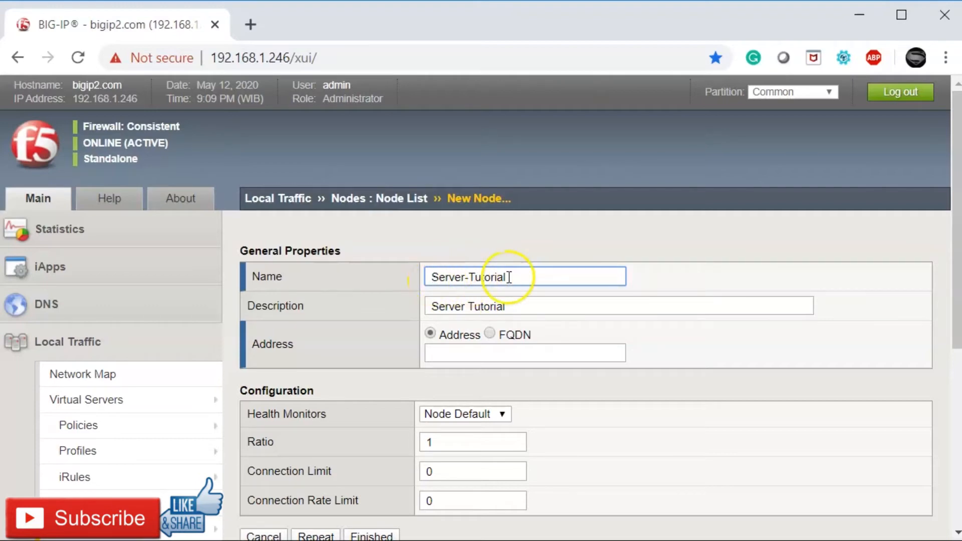
{"action": "left_click_drag", "start_coordinate": [512, 277], "coordinate": [425, 281]}
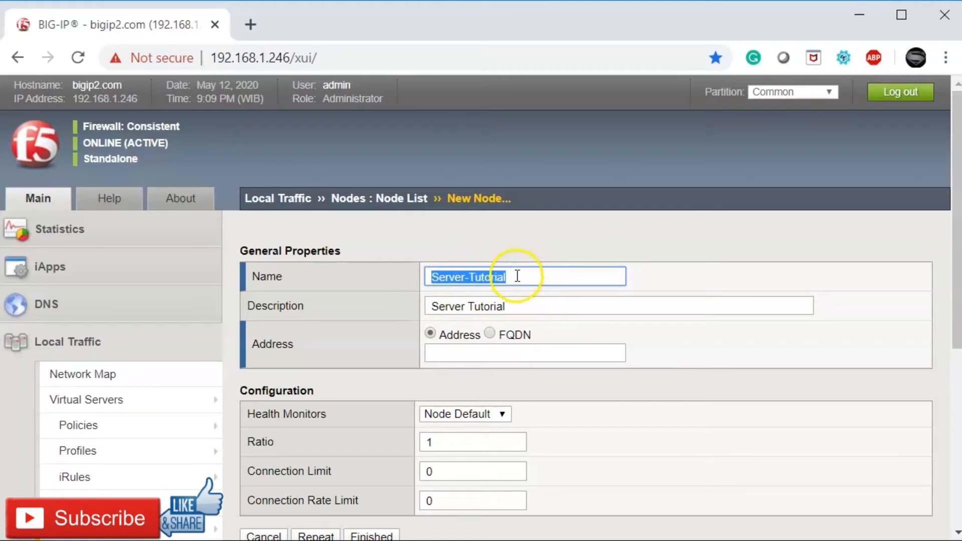
{"action": "left_click", "coordinate": [473, 277]}
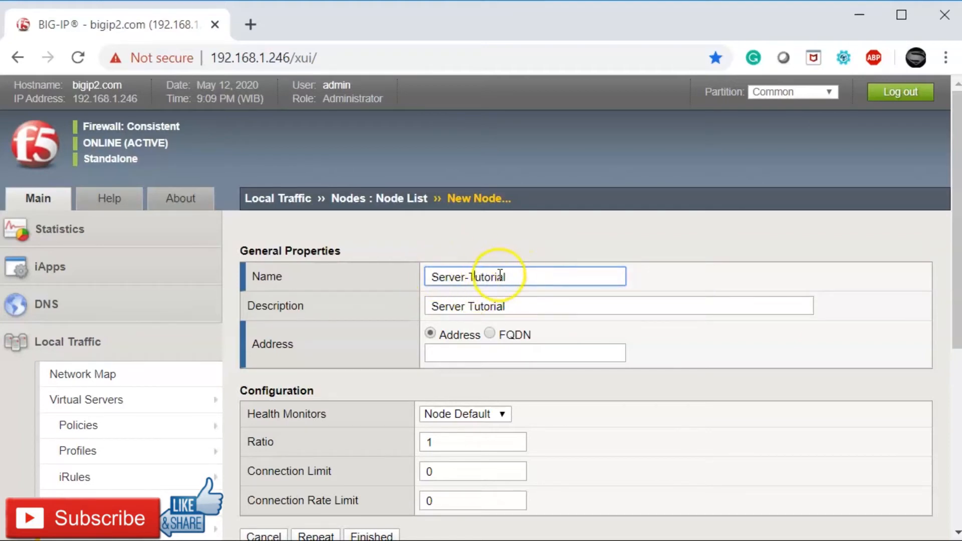
{"action": "left_click", "coordinate": [470, 279]}
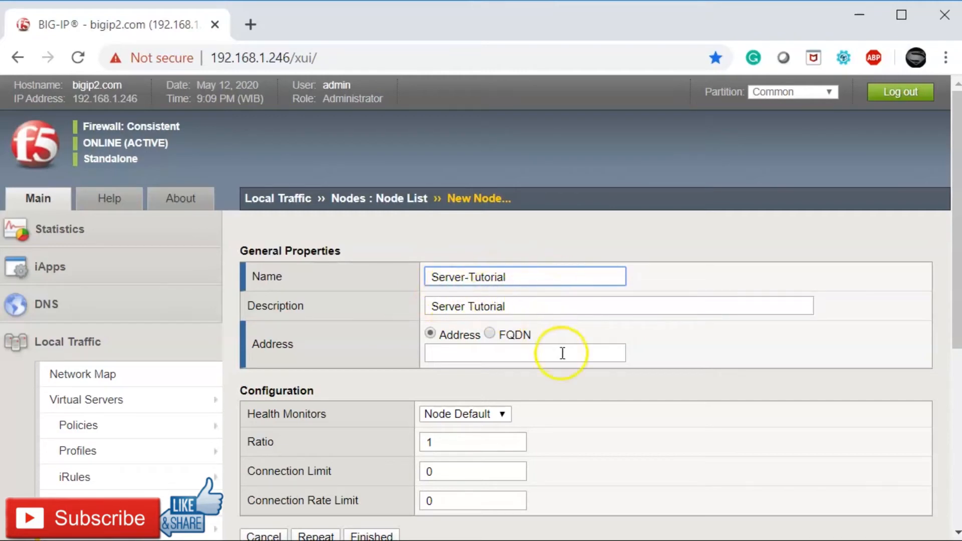
Step: Place the cursor in the empty Address field of the New Node form
{"action": "left_click", "coordinate": [513, 351]}
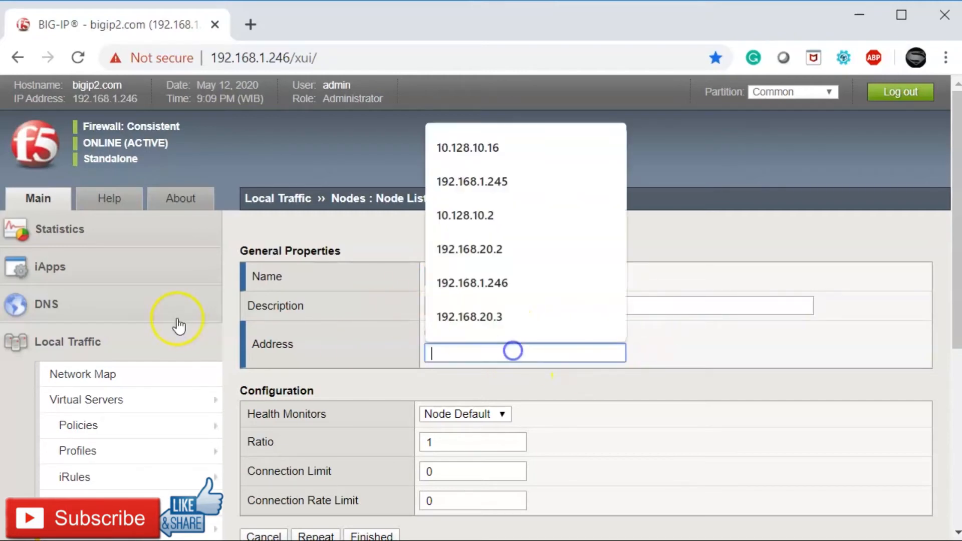
{"action": "left_click", "coordinate": [687, 373]}
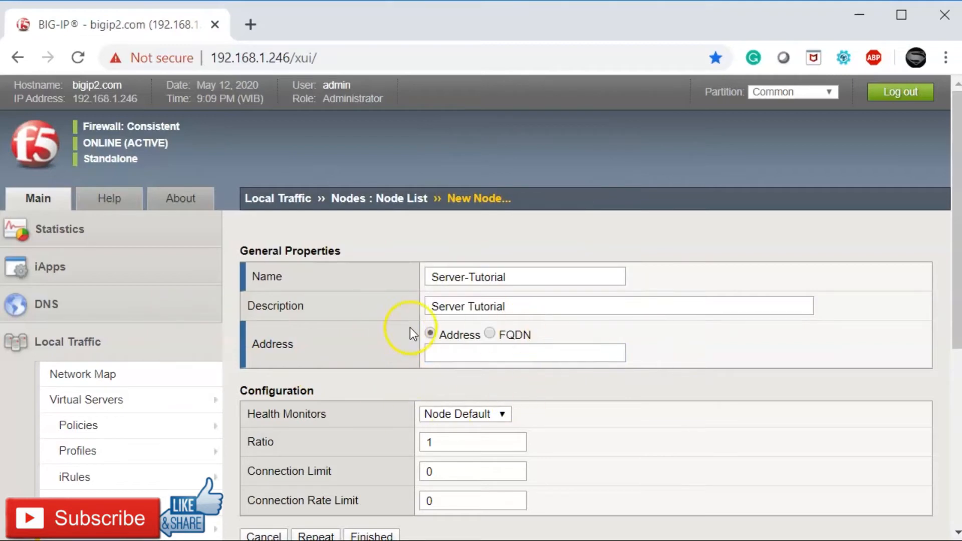
{"action": "left_click", "coordinate": [521, 355]}
{"action": "left_click", "coordinate": [678, 345]}
{"action": "left_click", "coordinate": [474, 357]}
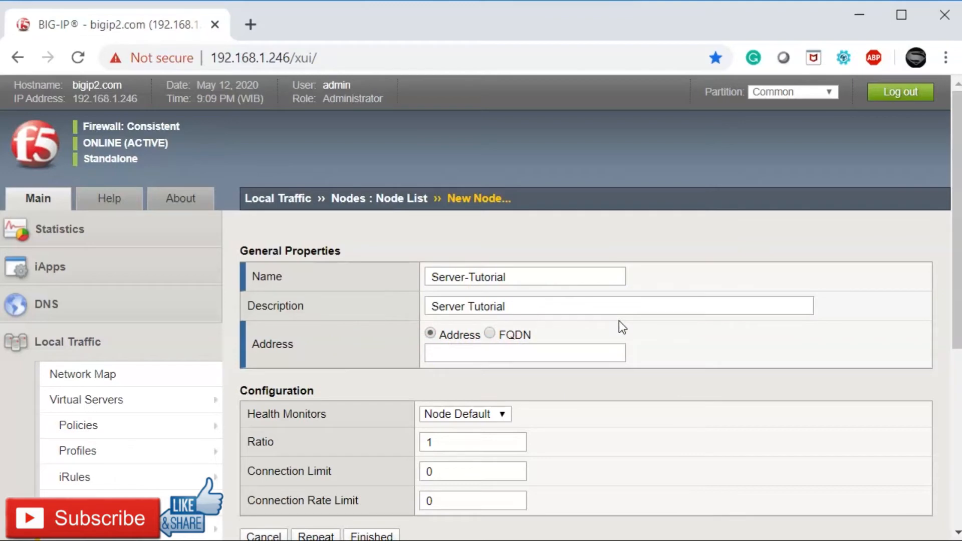
{"action": "left_click", "coordinate": [612, 354]}
{"action": "left_click", "coordinate": [683, 302]}
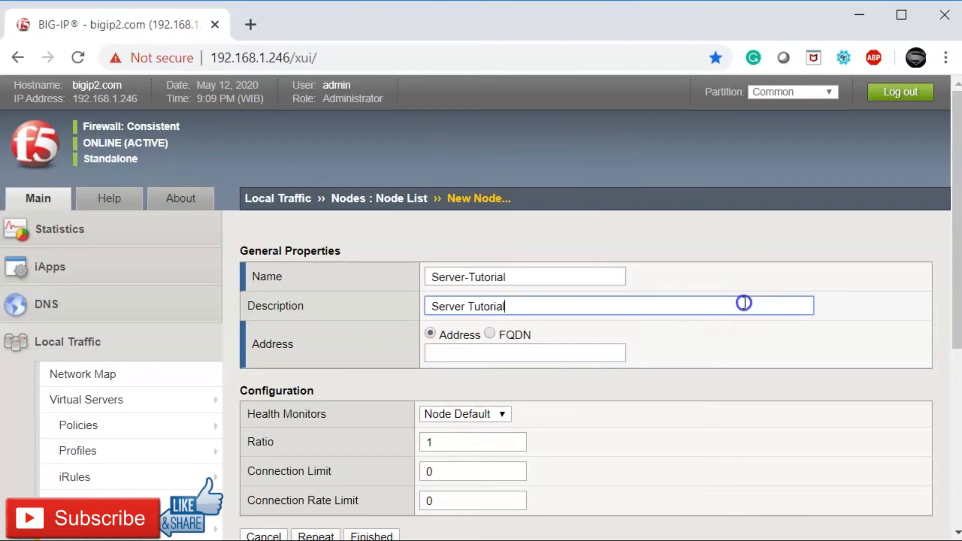
{"action": "left_click", "coordinate": [617, 358]}
{"action": "left_click_drag", "start_coordinate": [685, 320], "coordinate": [603, 356]}
{"action": "left_click", "coordinate": [600, 357]}
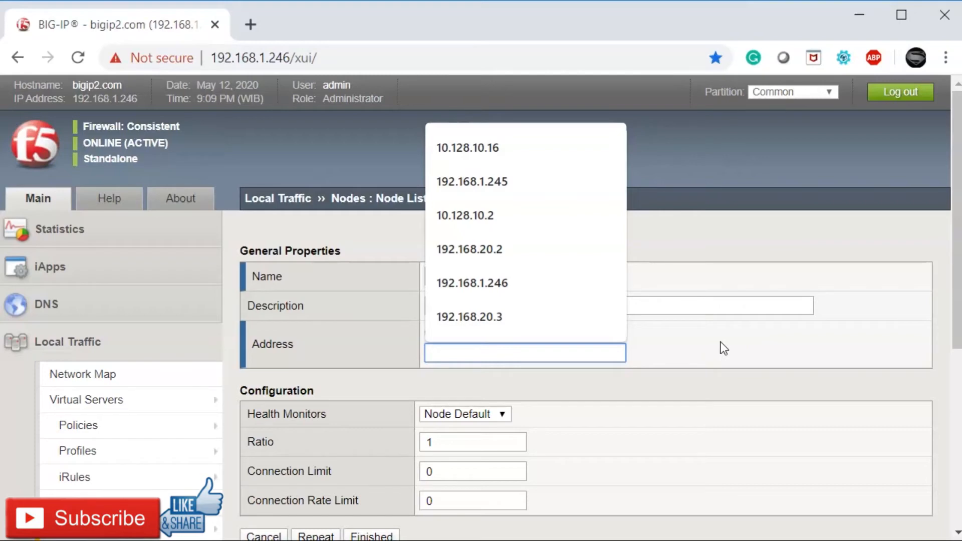
Step: Enter 10.128.10.16 as the new node's address
{"action": "type", "text": "10.128.10."}
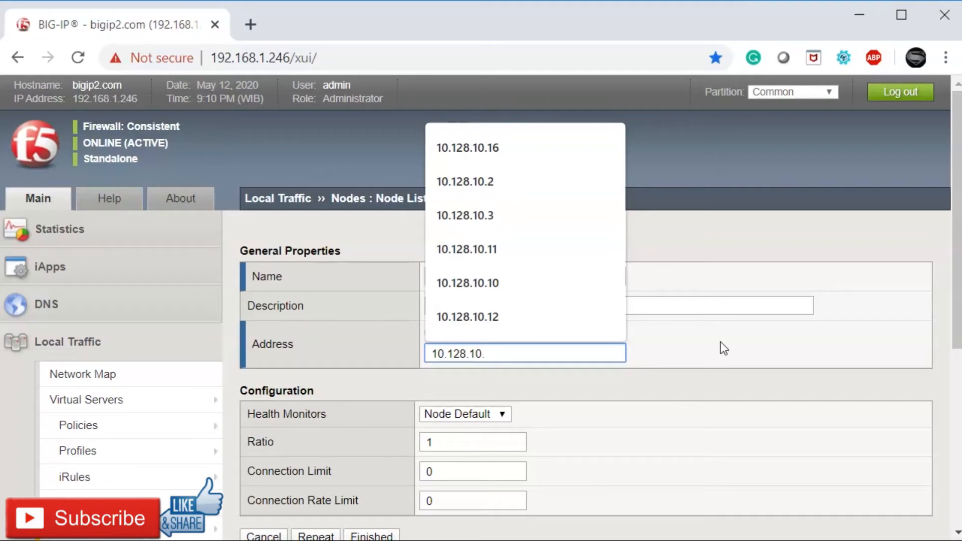
{"action": "type", "text": "16"}
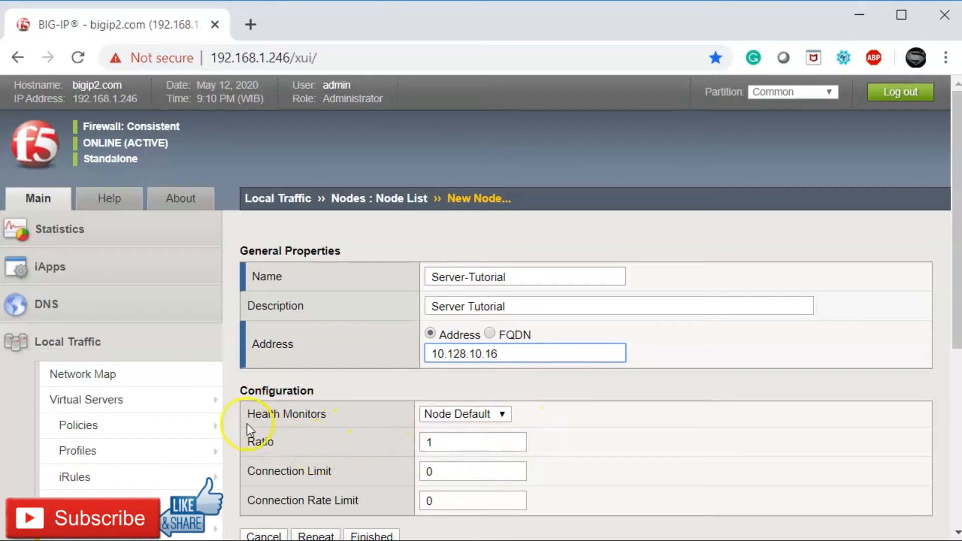
Step: Switch Health Monitors to Node Specific and move icmp into the Active list
{"action": "left_click", "coordinate": [507, 417]}
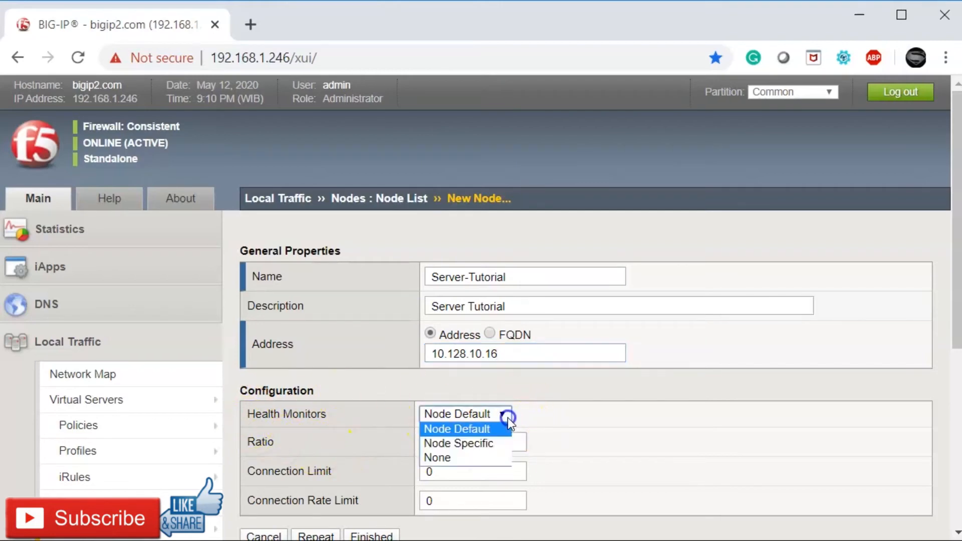
{"action": "left_click", "coordinate": [495, 444]}
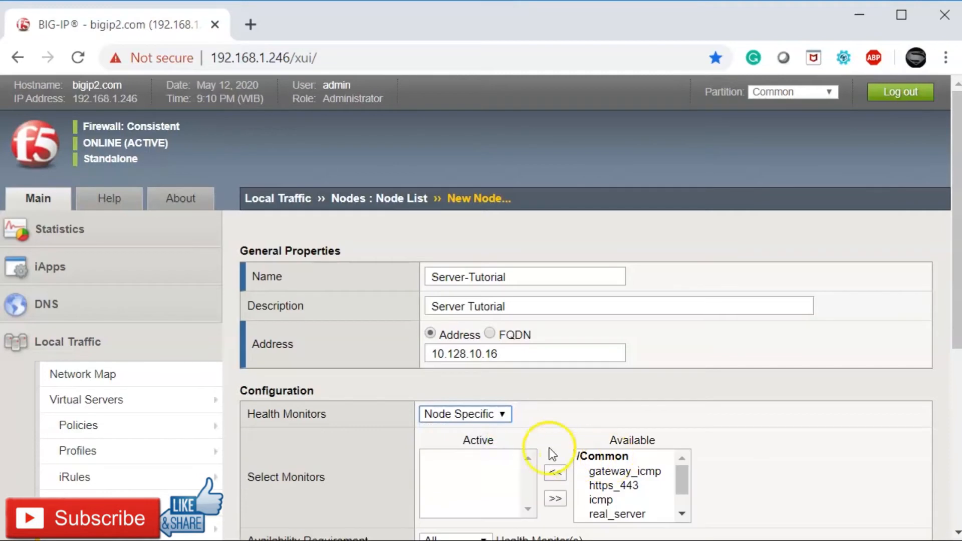
{"action": "left_click_drag", "start_coordinate": [957, 226], "coordinate": [957, 283]}
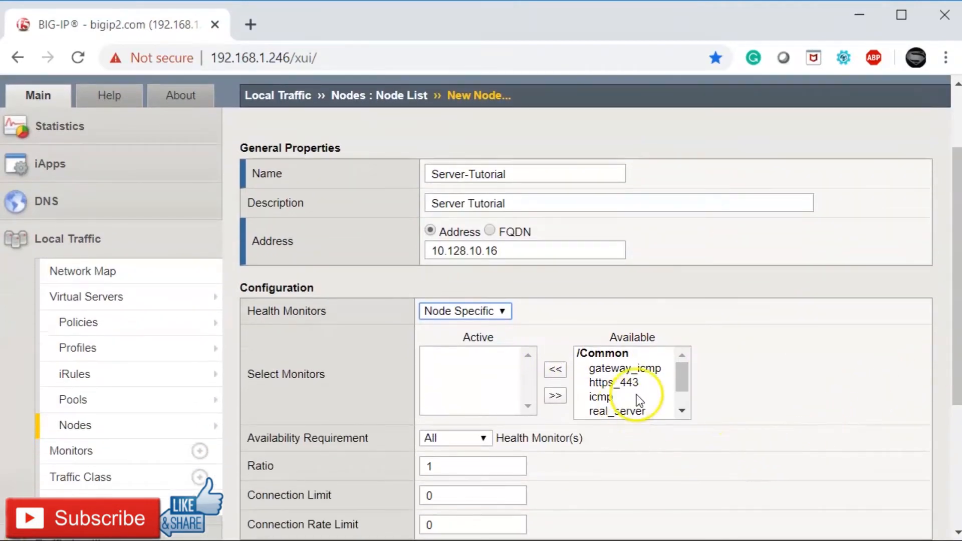
{"action": "mouse_move", "coordinate": [681, 372]}
{"action": "left_mouse_down"}
{"action": "mouse_move", "coordinate": [681, 395]}
{"action": "mouse_move", "coordinate": [684, 365]}
{"action": "left_mouse_up"}
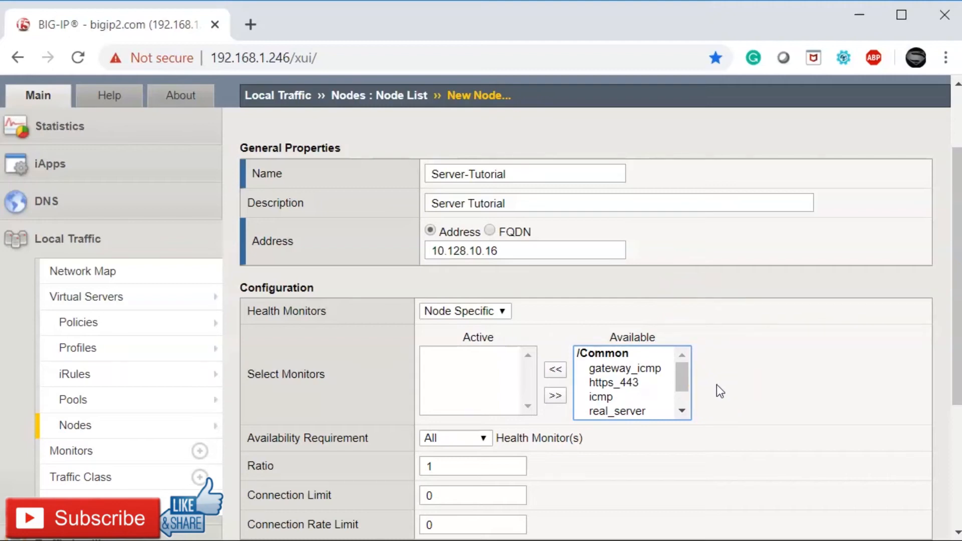
{"action": "left_click", "coordinate": [689, 386]}
{"action": "left_click", "coordinate": [609, 398]}
{"action": "left_click", "coordinate": [556, 371]}
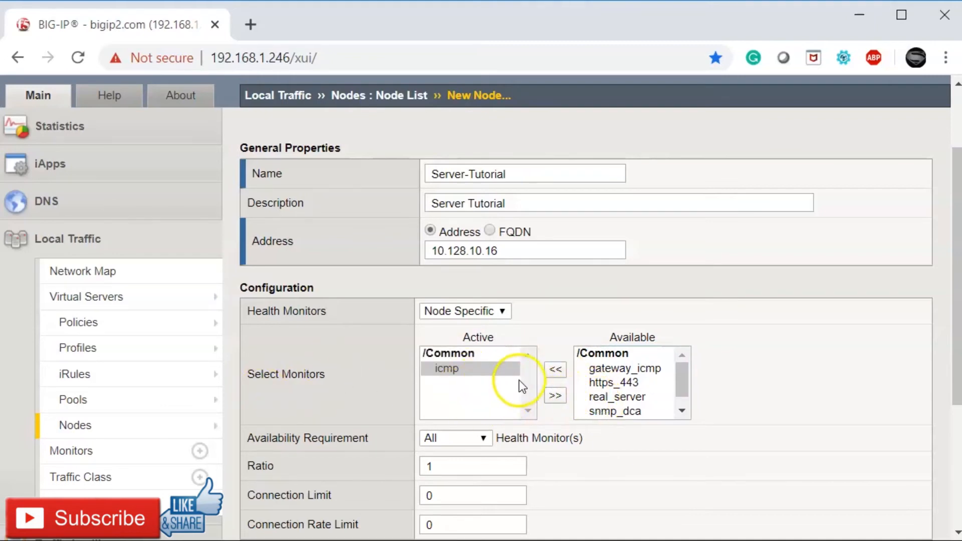
{"action": "scroll", "coordinate": [605, 361], "scroll_direction": "down", "scroll_amount": 1}
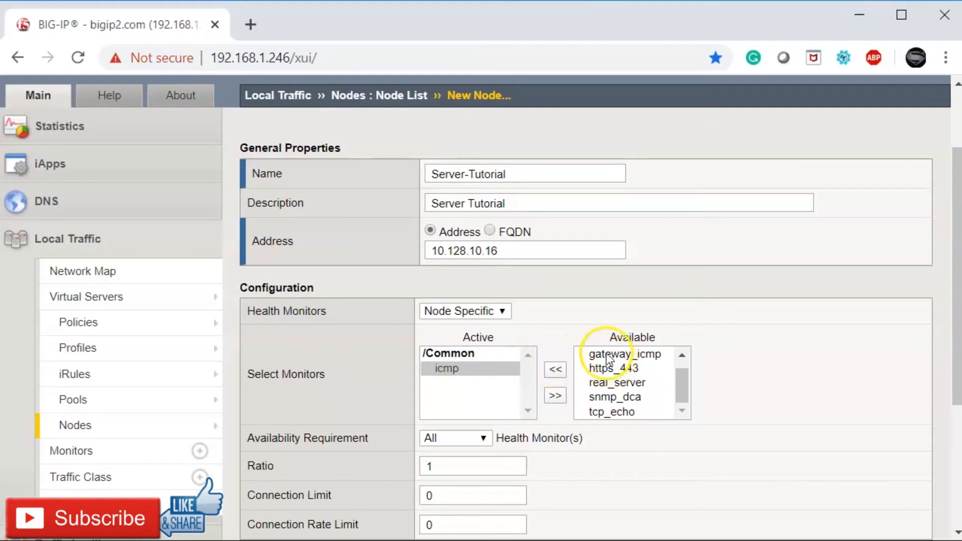
{"action": "scroll", "coordinate": [663, 421], "scroll_direction": "down", "scroll_amount": 3}
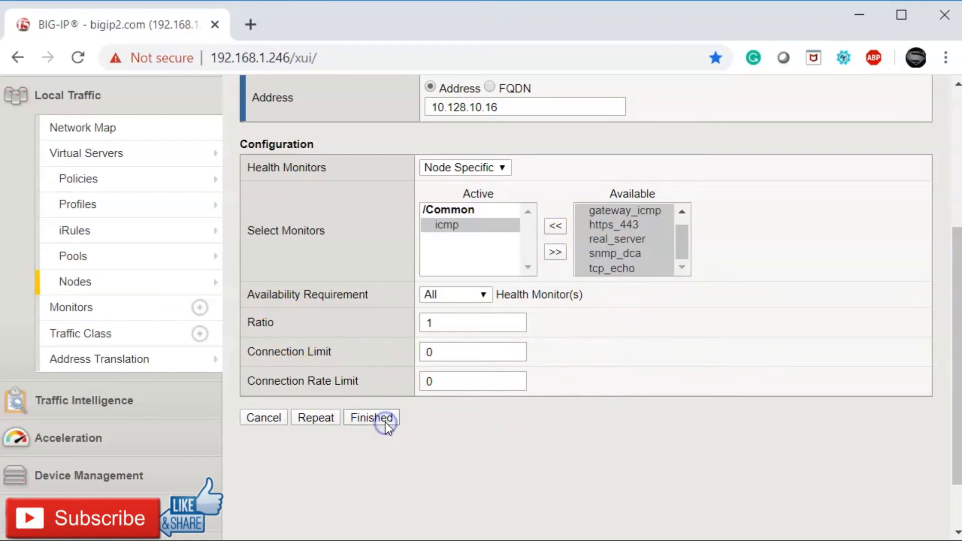
{"action": "scroll", "coordinate": [576, 350], "scroll_direction": "up", "scroll_amount": 2}
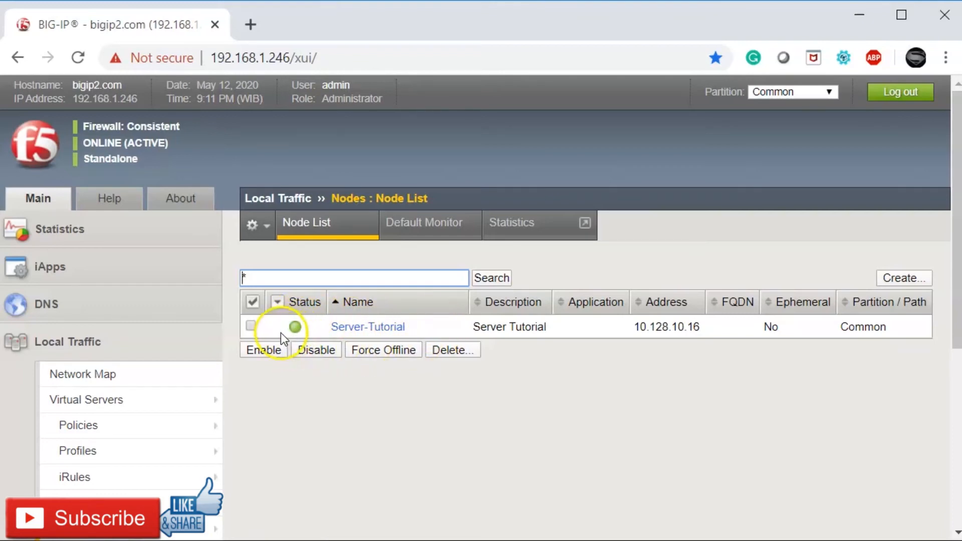
{"action": "mouse_move", "coordinate": [294, 331]}
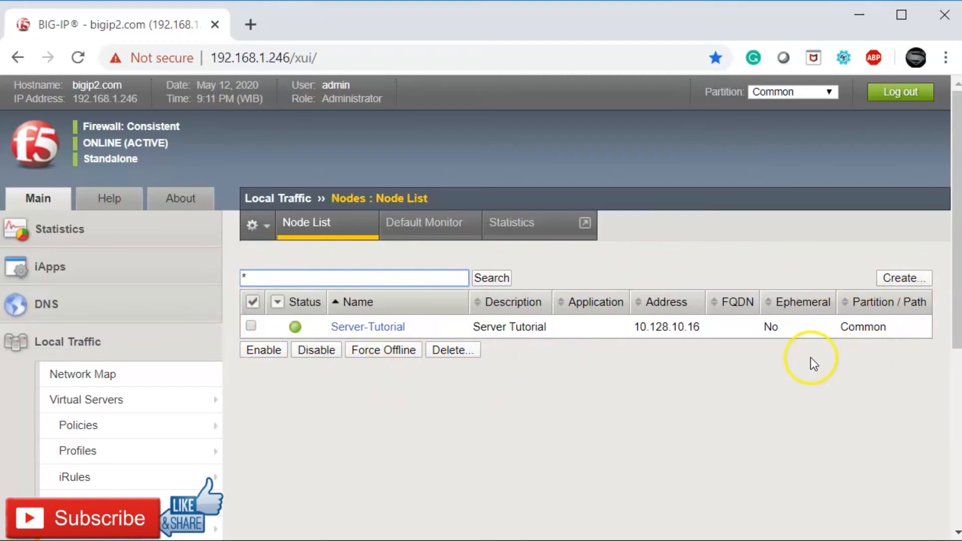
{"action": "left_click", "coordinate": [702, 370]}
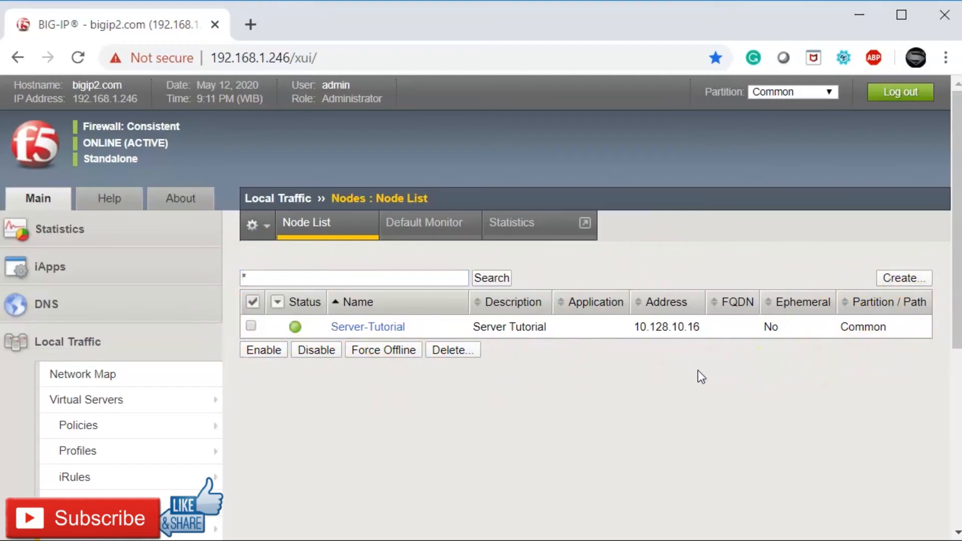
{"action": "left_click", "coordinate": [666, 333]}
{"action": "left_click_drag", "start_coordinate": [636, 326], "coordinate": [702, 326]}
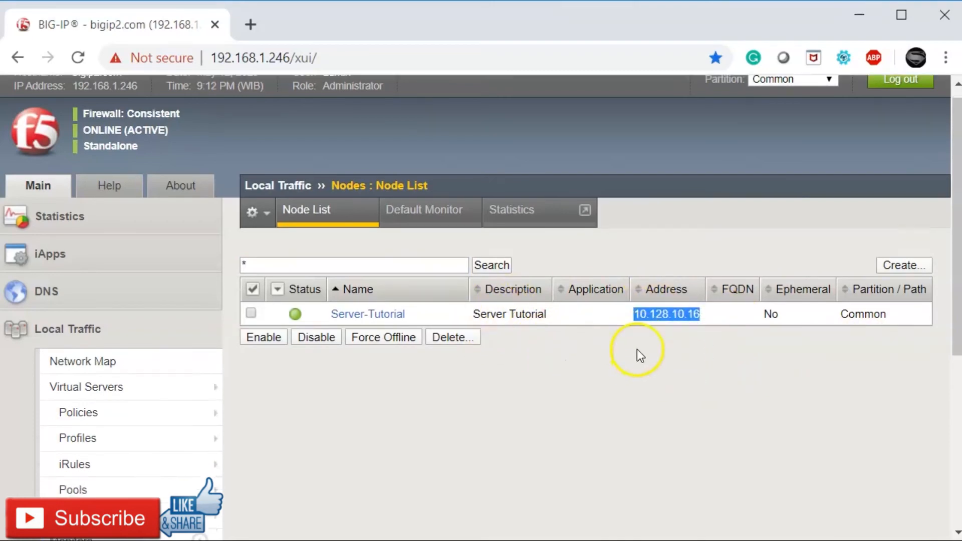
{"action": "scroll", "coordinate": [638, 347], "scroll_direction": "down", "scroll_amount": 3}
{"action": "scroll", "coordinate": [647, 344], "scroll_direction": "up", "scroll_amount": 3}
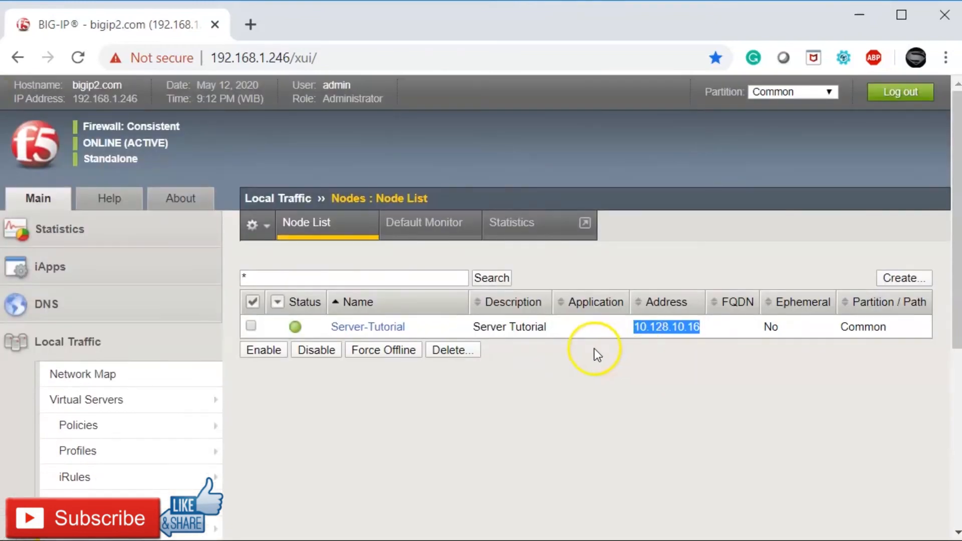
{"action": "scroll", "coordinate": [595, 352], "scroll_direction": "down", "scroll_amount": 2}
{"action": "scroll", "coordinate": [595, 354], "scroll_direction": "up", "scroll_amount": 2}
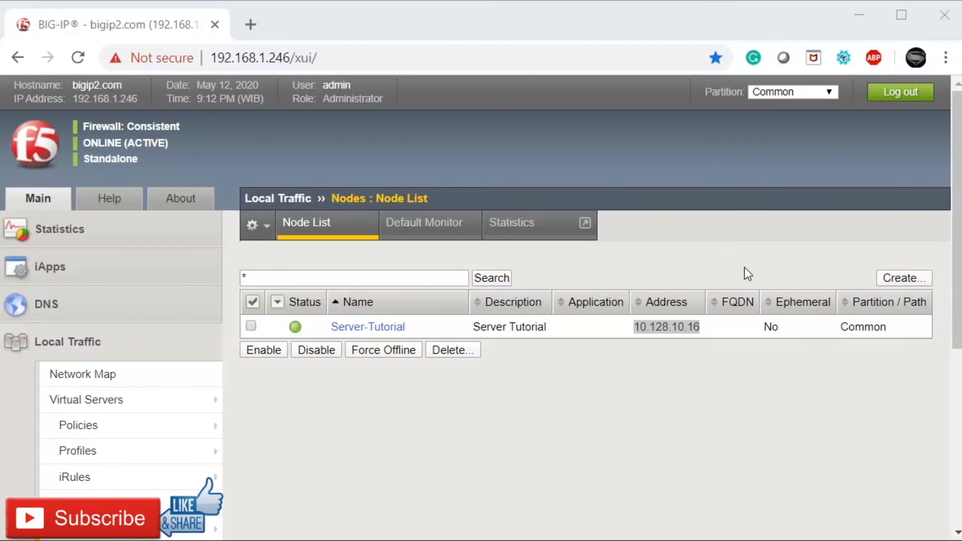
{"action": "left_click", "coordinate": [773, 198]}
{"action": "left_click", "coordinate": [881, 375]}
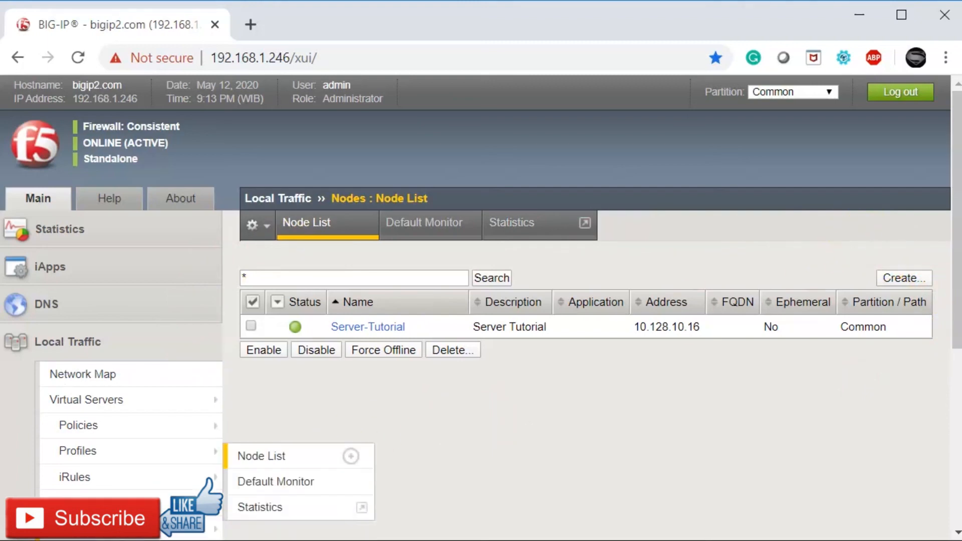
Step: End the admin session with the Log out button at the top right
{"action": "mouse_move", "coordinate": [201, 477]}
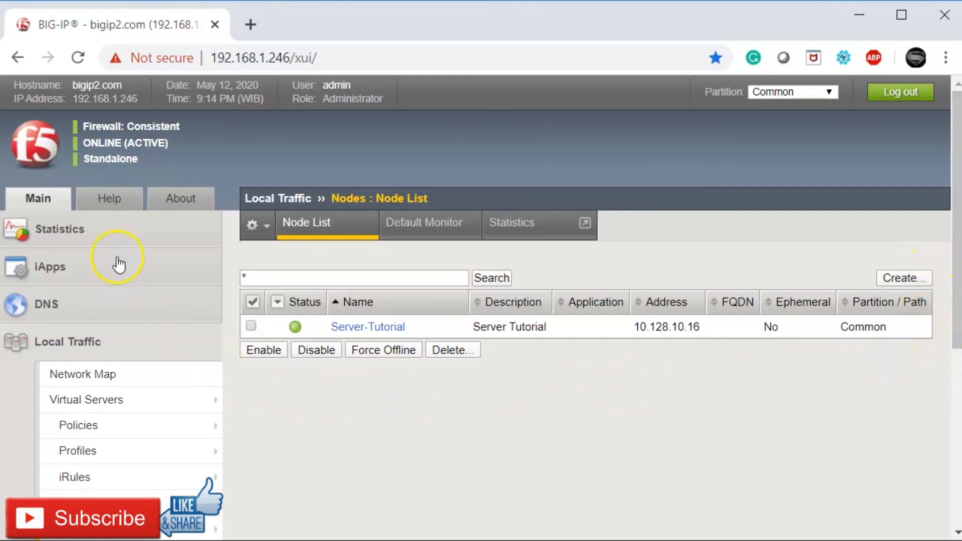
{"action": "left_click", "coordinate": [907, 92]}
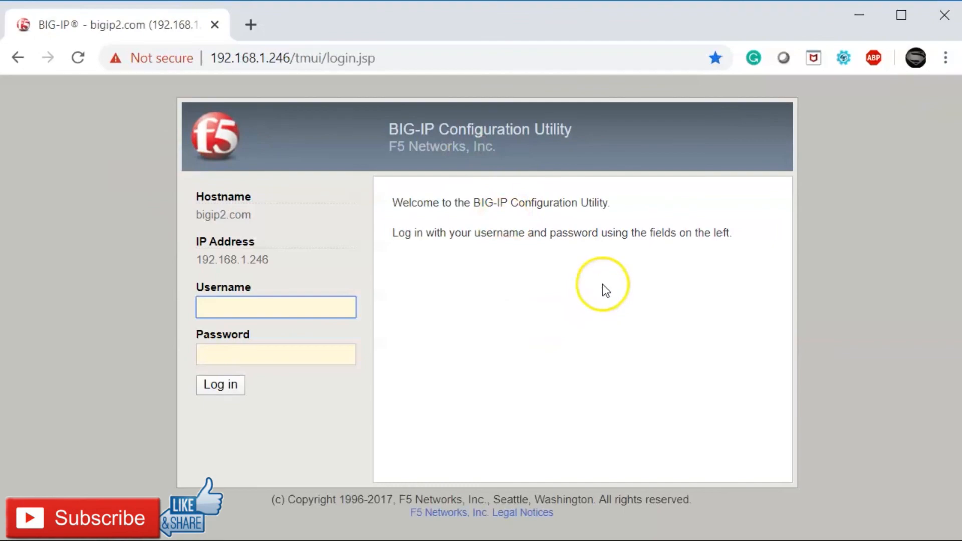